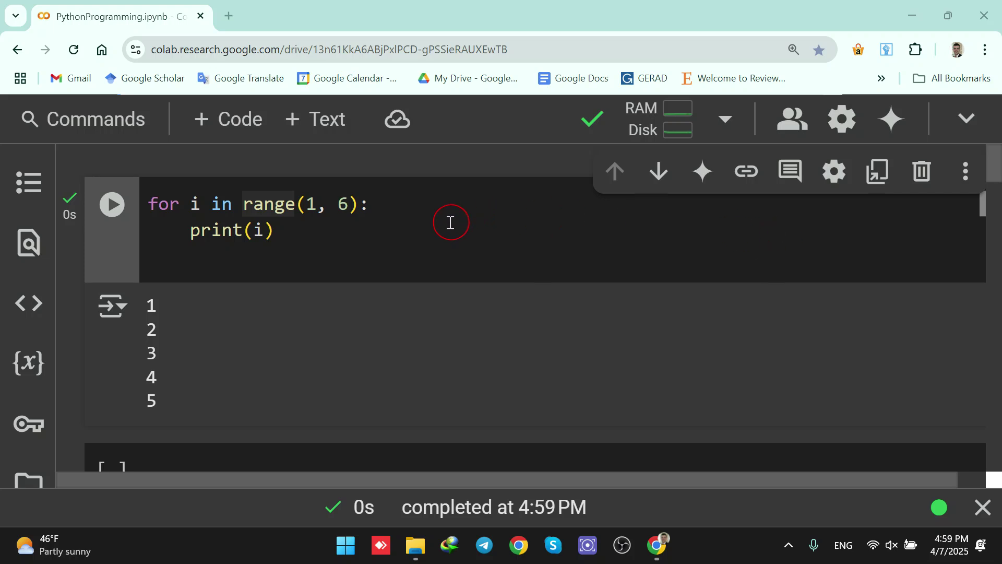
pyautogui.doubleClick(255, 207)
pyautogui.moveTo(268, 205)
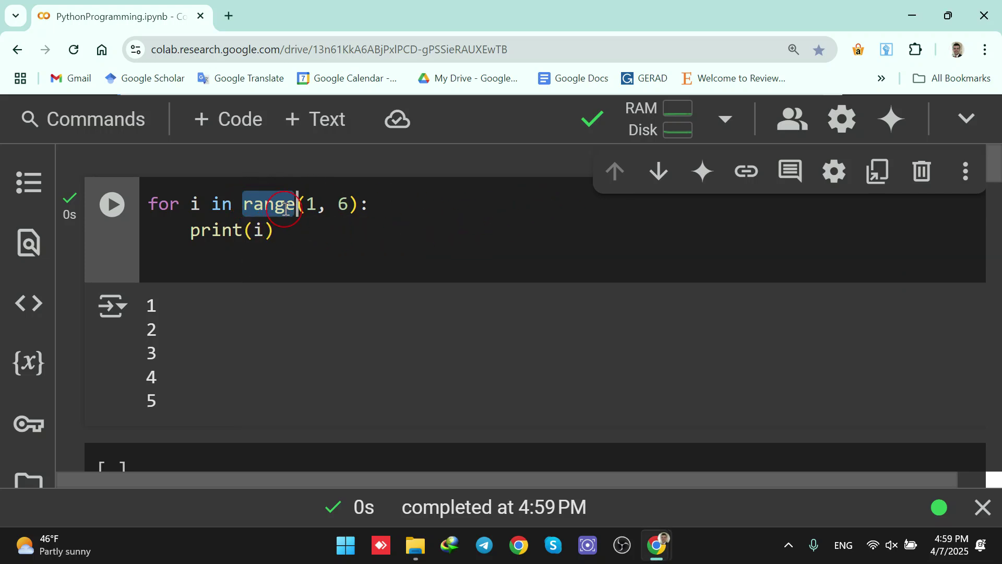
pyautogui.click(398, 216)
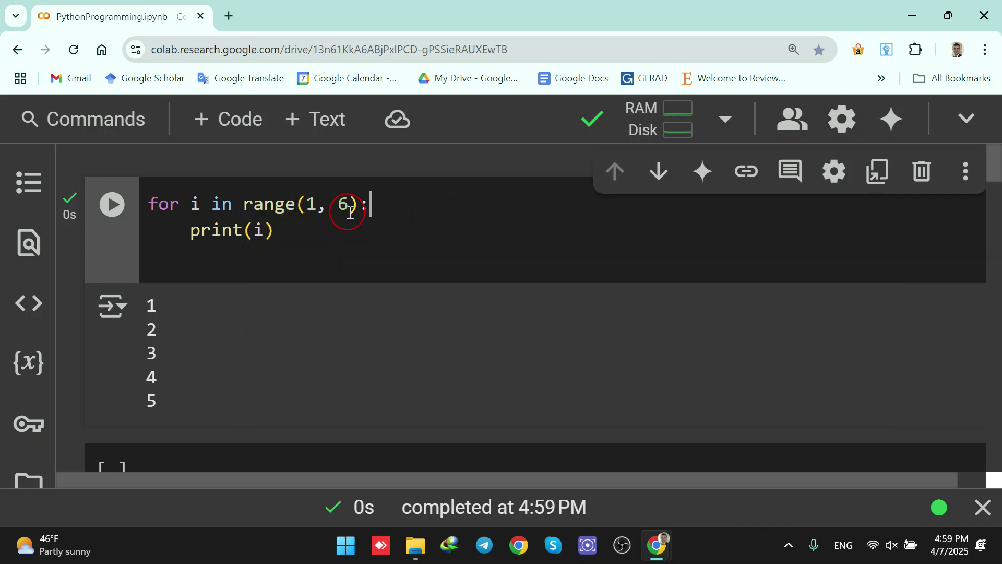
pyautogui.doubleClick(312, 204)
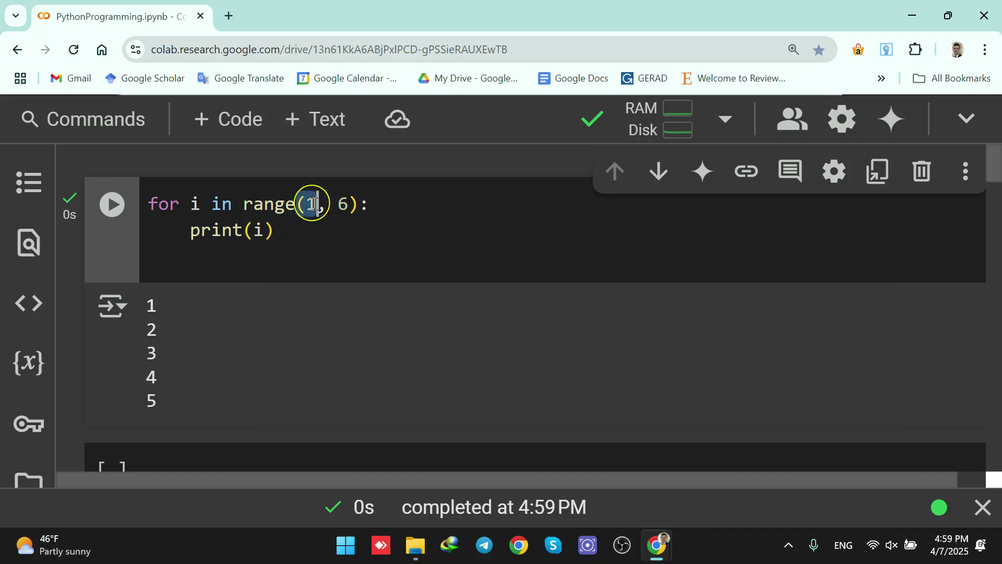
pyautogui.moveTo(332, 203); pyautogui.dragTo(368, 204)
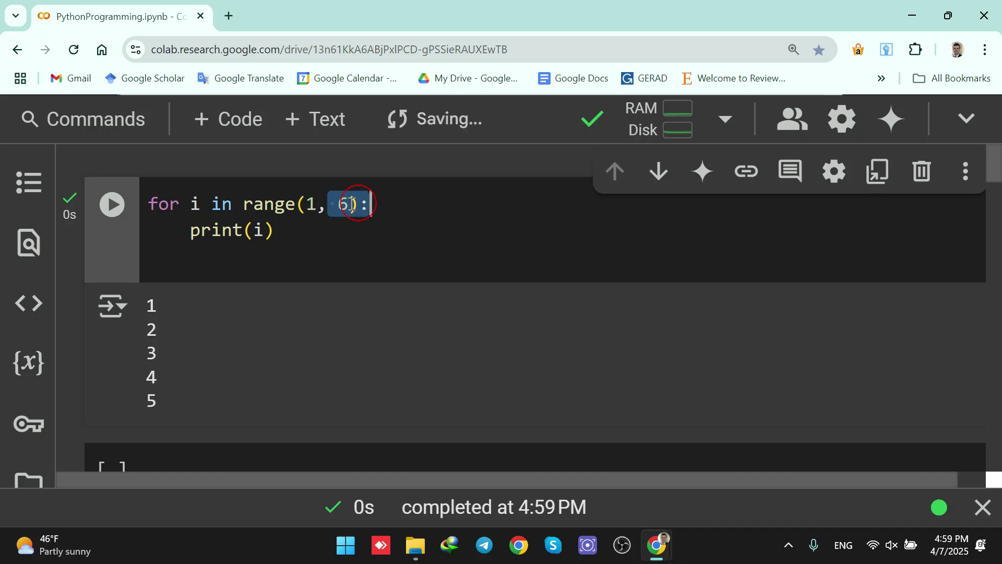
pyautogui.doubleClick(312, 204)
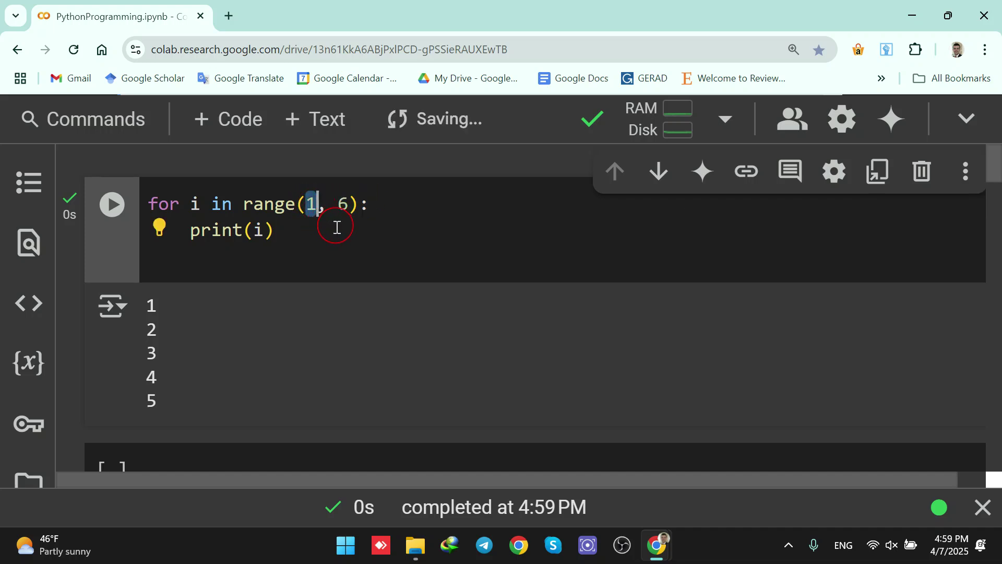
pyautogui.doubleClick(343, 203)
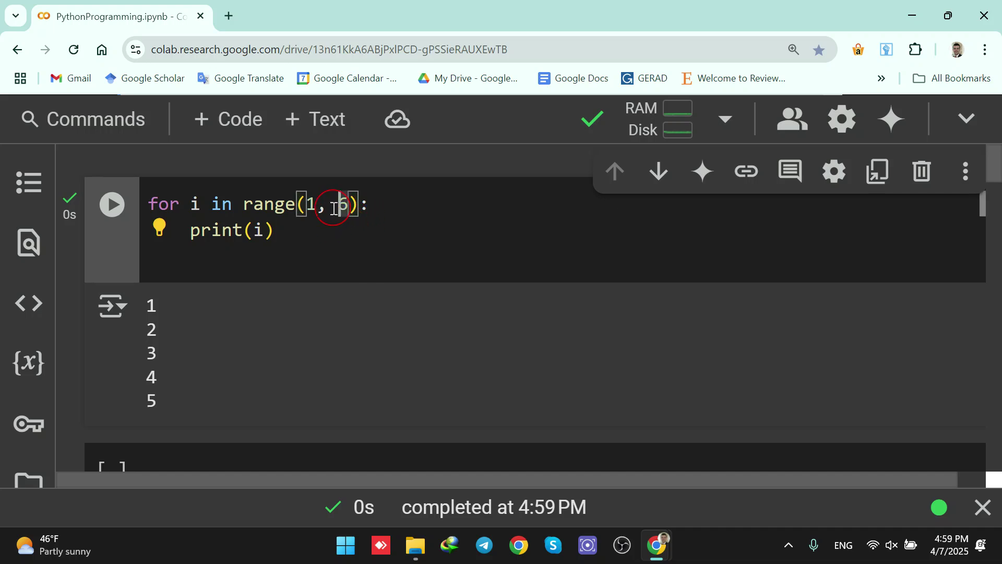
pyautogui.click(307, 206)
pyautogui.moveTo(329, 204); pyautogui.dragTo(348, 204)
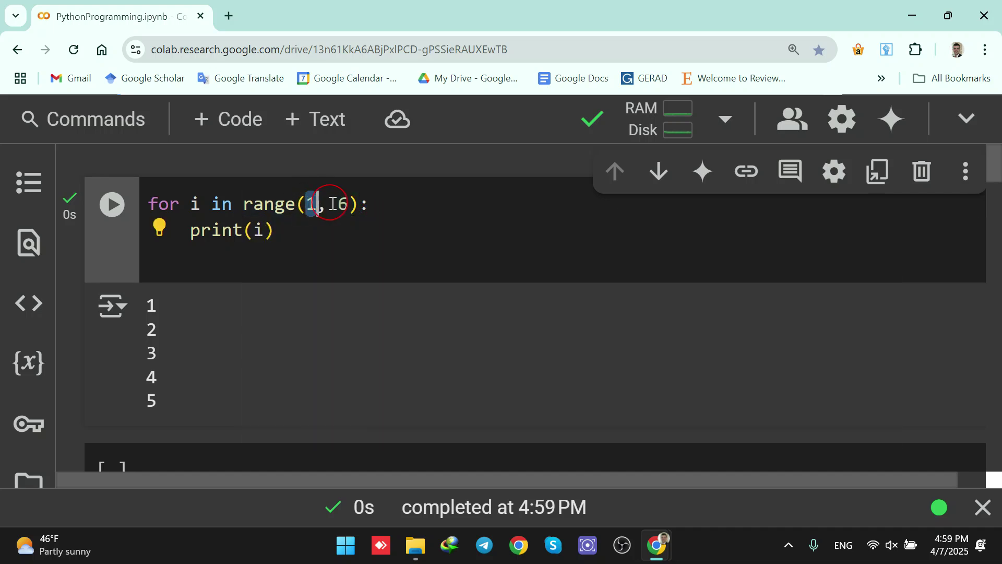
pyautogui.click(338, 204)
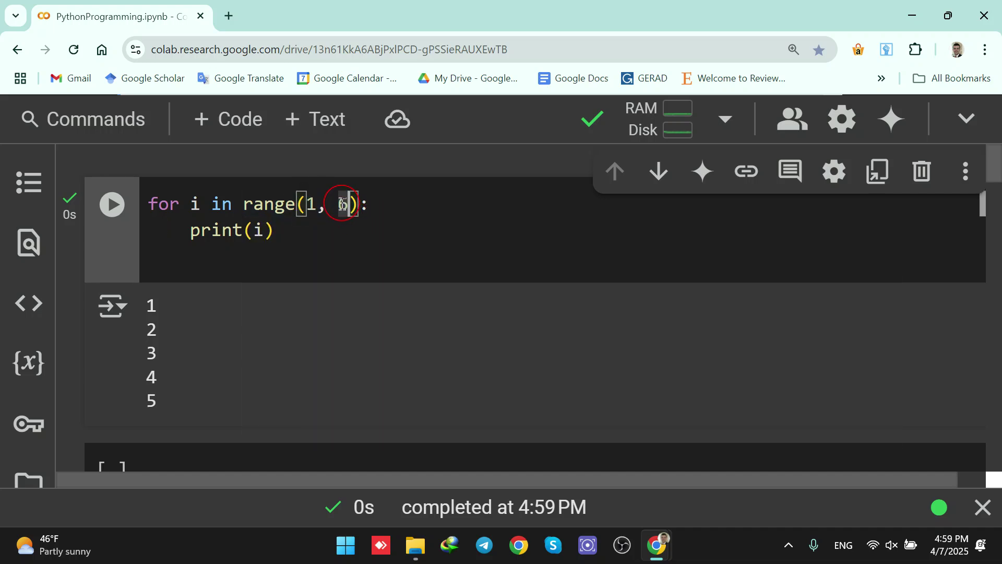
pyautogui.doubleClick(342, 203)
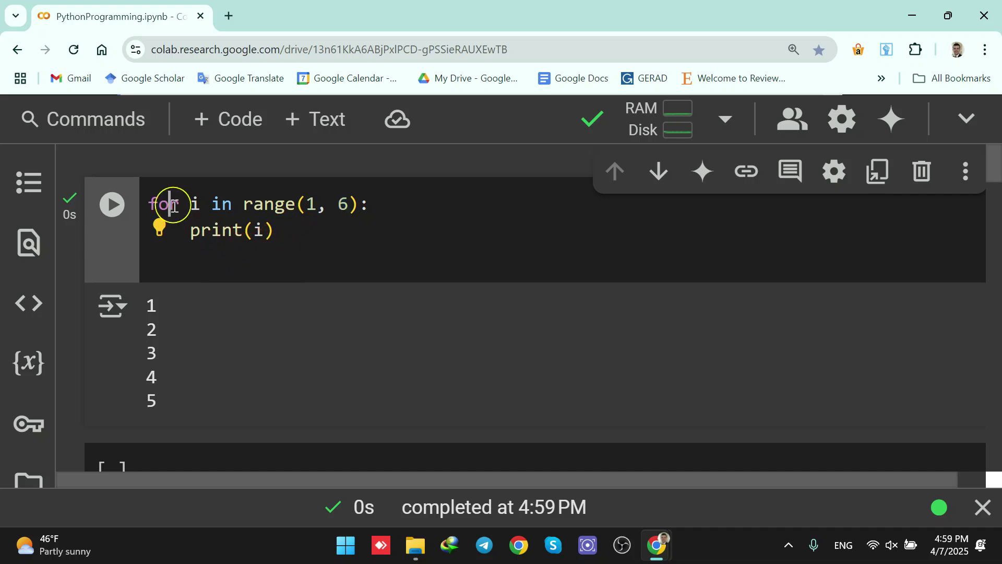
pyautogui.doubleClick(196, 205)
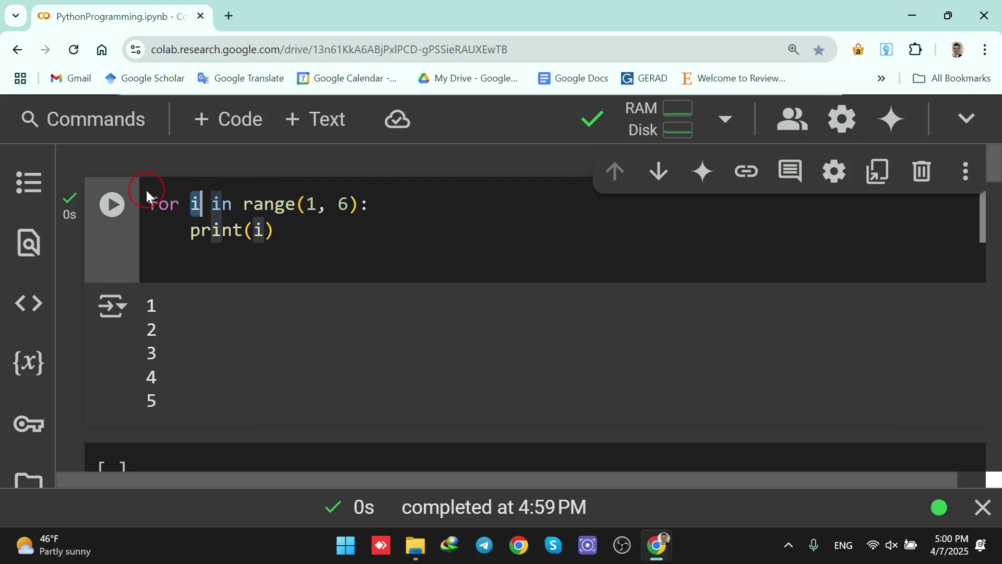
pyautogui.click(196, 204)
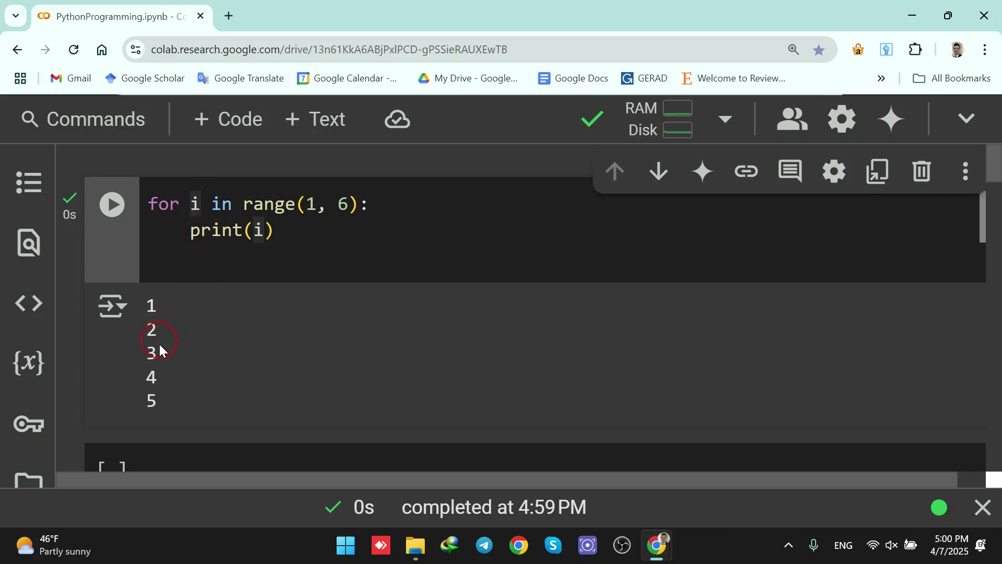
pyautogui.doubleClick(197, 204)
pyautogui.moveTo(307, 204); pyautogui.dragTo(349, 205)
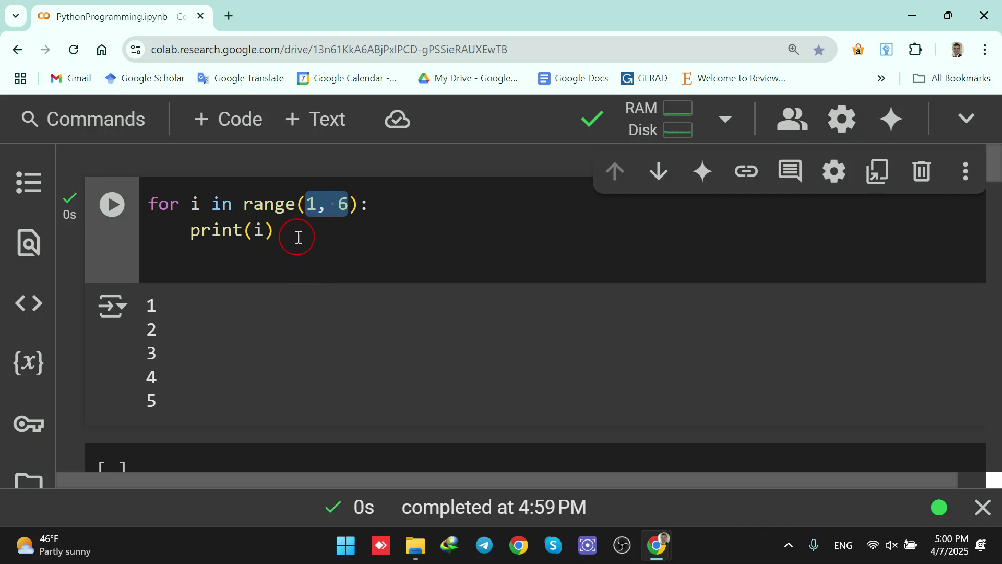
pyautogui.click(298, 236)
pyautogui.click(356, 204)
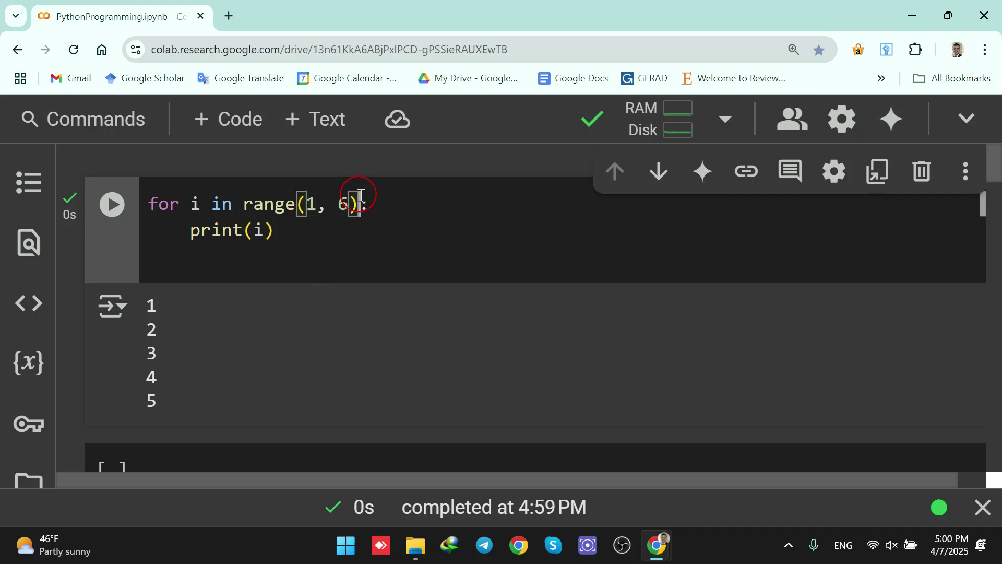